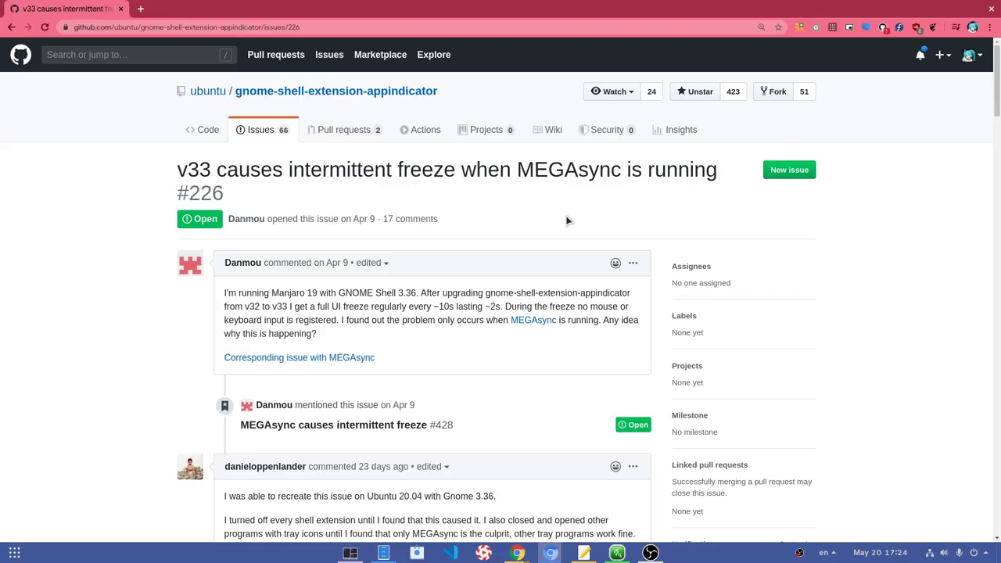
- Highlight the full issue #226 title 'v33 causes intermittent freeze when MEGAsync is running'
{"action": "triple_click", "coordinate": [504, 168]}
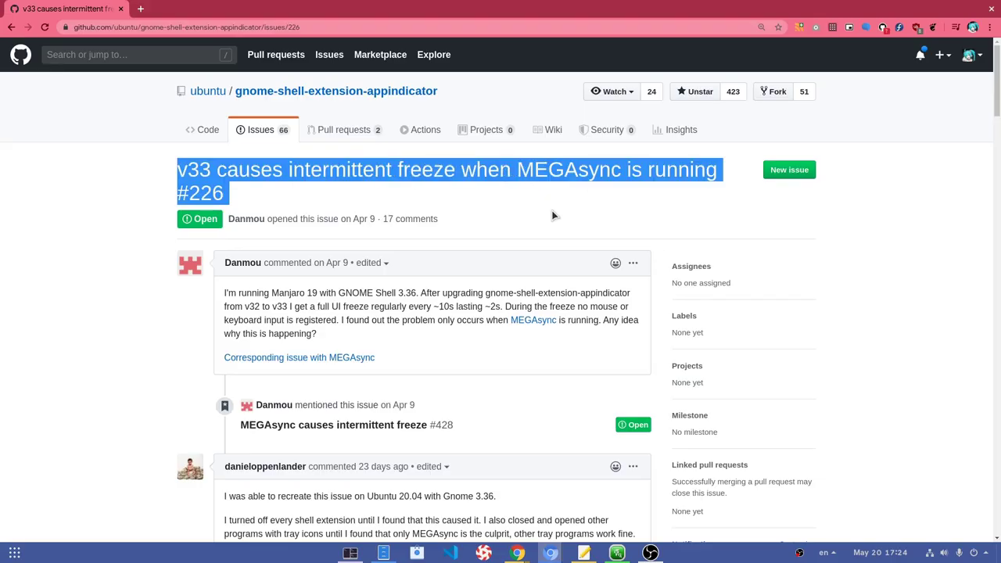
{"action": "left_click", "coordinate": [800, 552]}
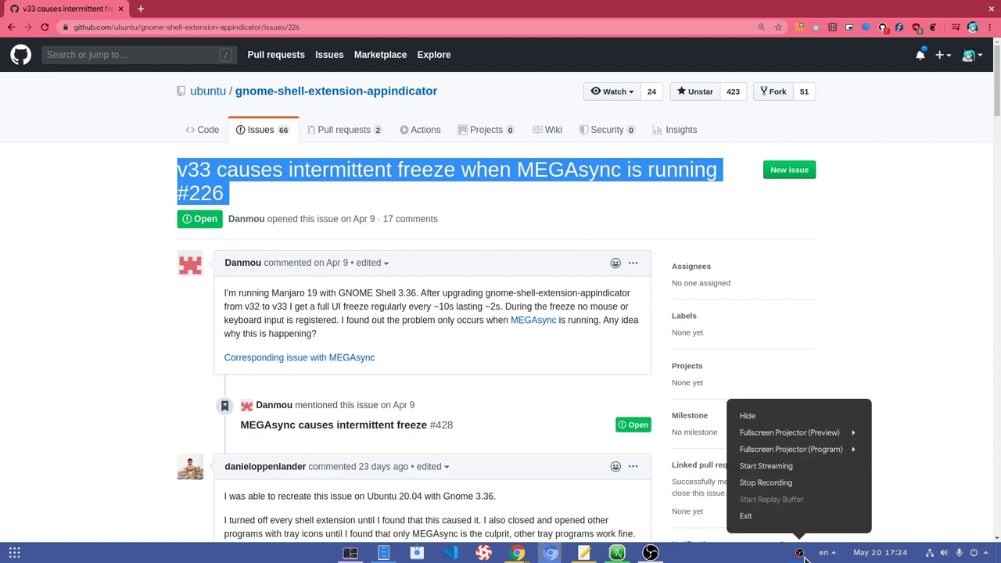
{"action": "left_click", "coordinate": [805, 557]}
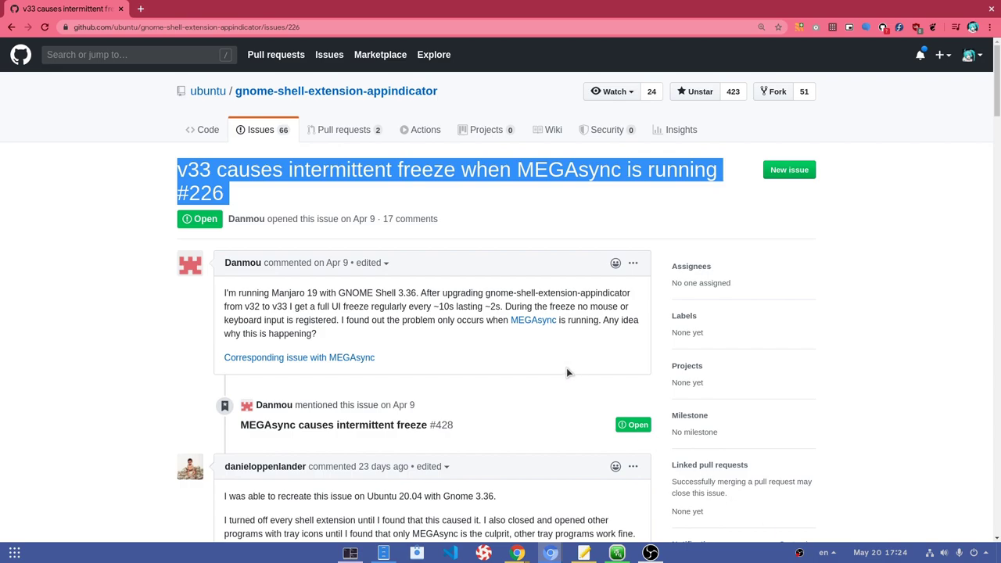
- Scroll down through the issue #226 comment thread about AppIndicator freezes
{"action": "scroll", "coordinate": [566, 367], "scroll_direction": "down", "scroll_amount": 3}
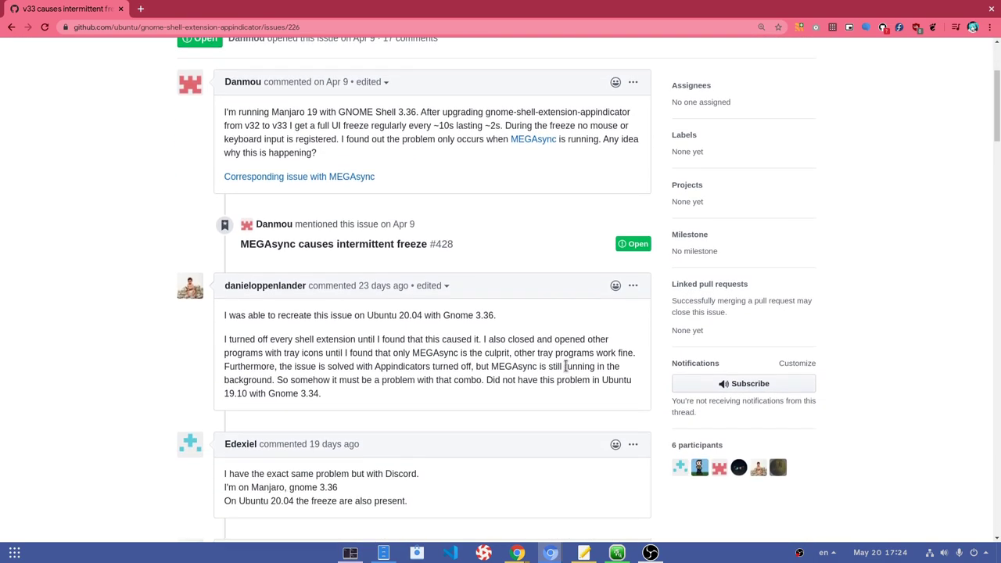
{"action": "scroll", "coordinate": [566, 367], "scroll_direction": "down", "scroll_amount": 5}
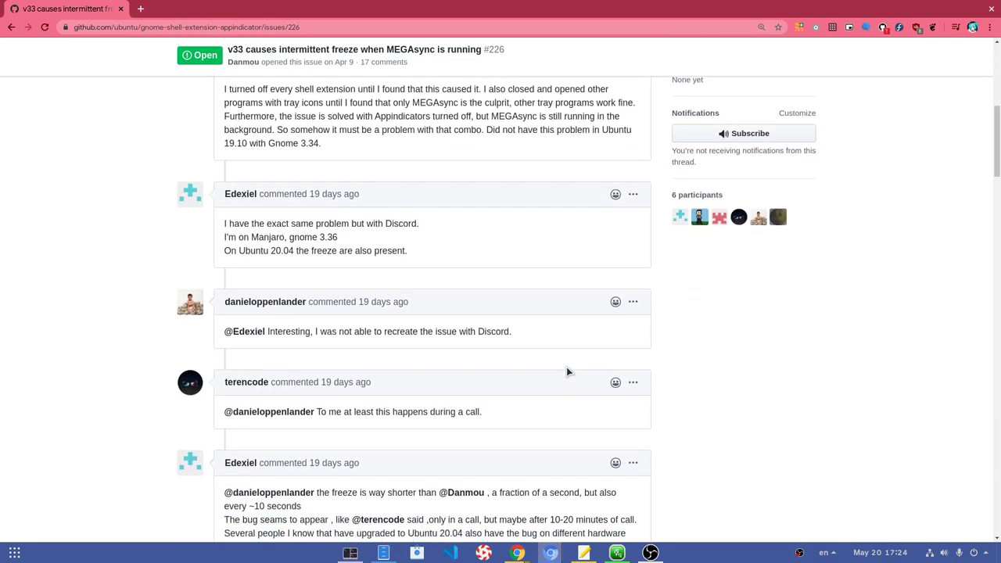
{"action": "scroll", "coordinate": [566, 367], "scroll_direction": "down", "scroll_amount": 5}
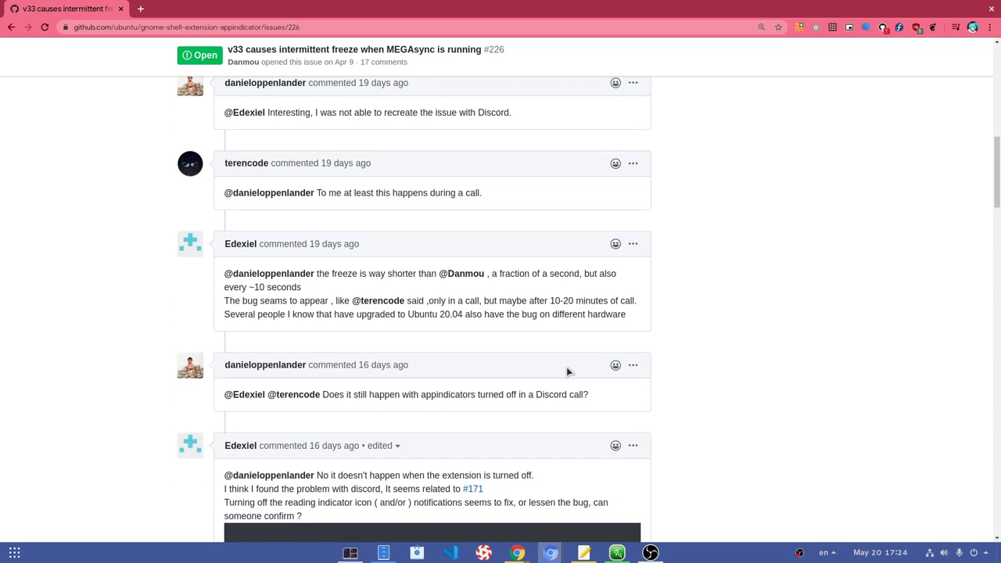
{"action": "scroll", "coordinate": [566, 366], "scroll_direction": "down", "scroll_amount": 8}
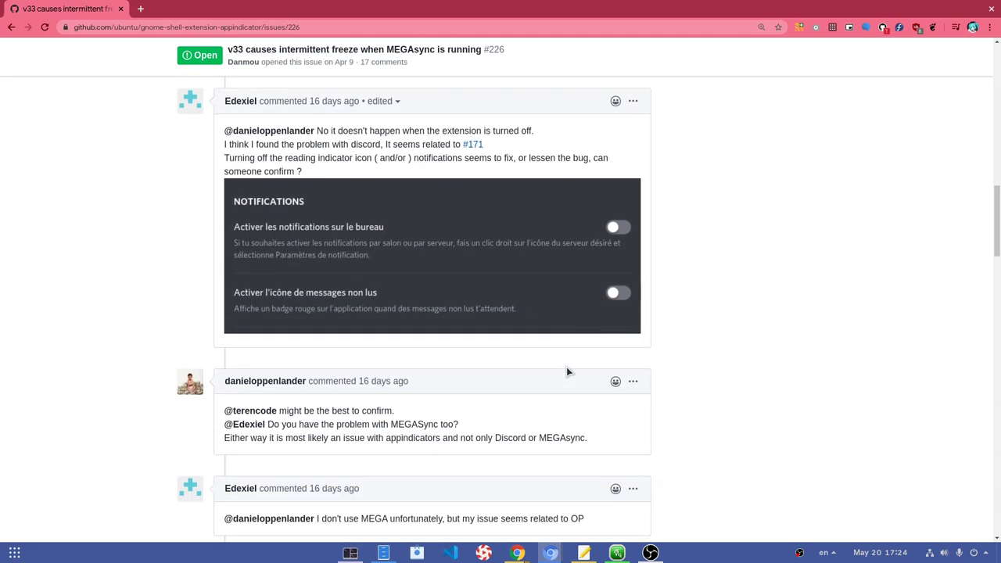
{"action": "scroll", "coordinate": [566, 371], "scroll_direction": "down", "scroll_amount": 5}
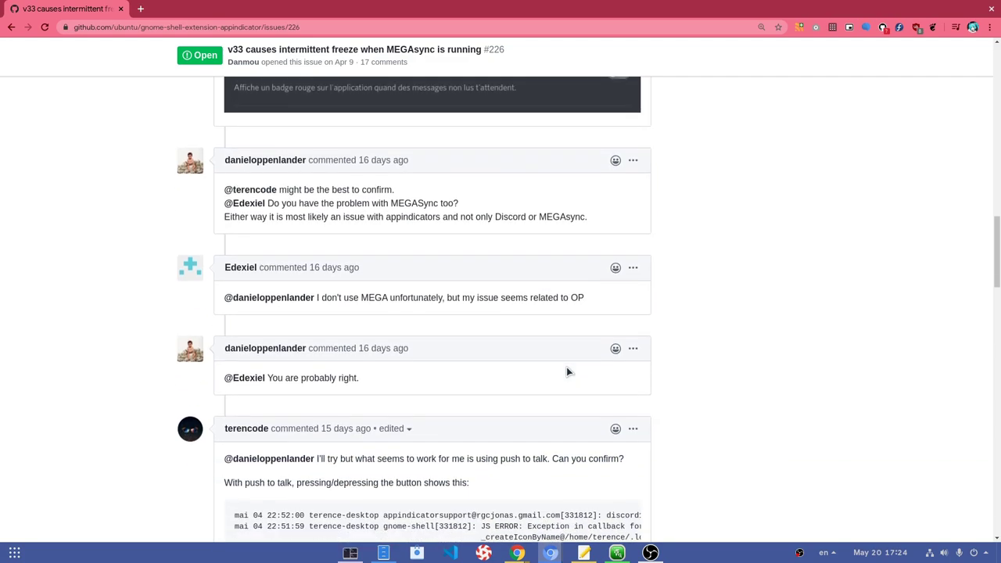
{"action": "scroll", "coordinate": [567, 371], "scroll_direction": "down", "scroll_amount": 6}
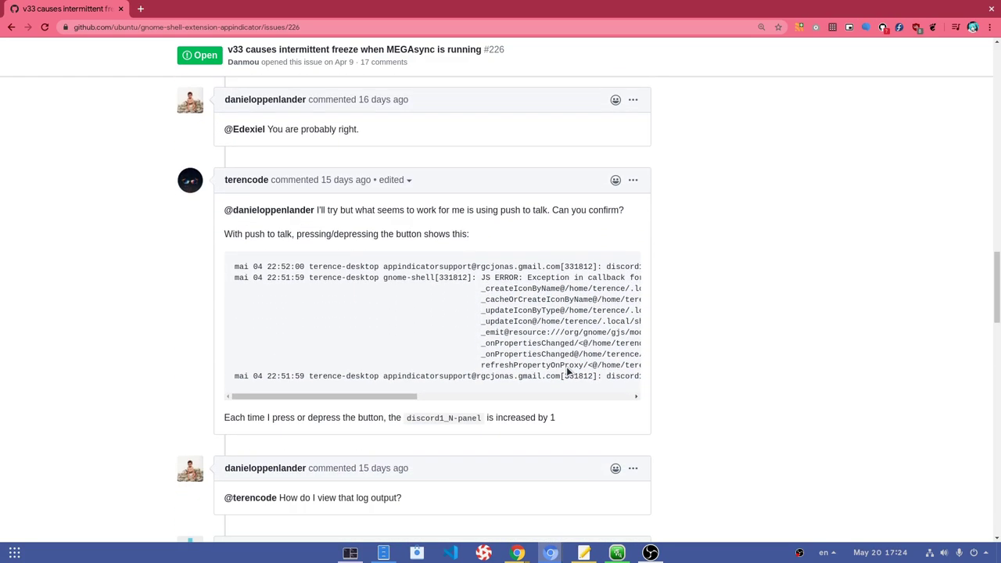
{"action": "scroll", "coordinate": [567, 371], "scroll_direction": "down", "scroll_amount": 9}
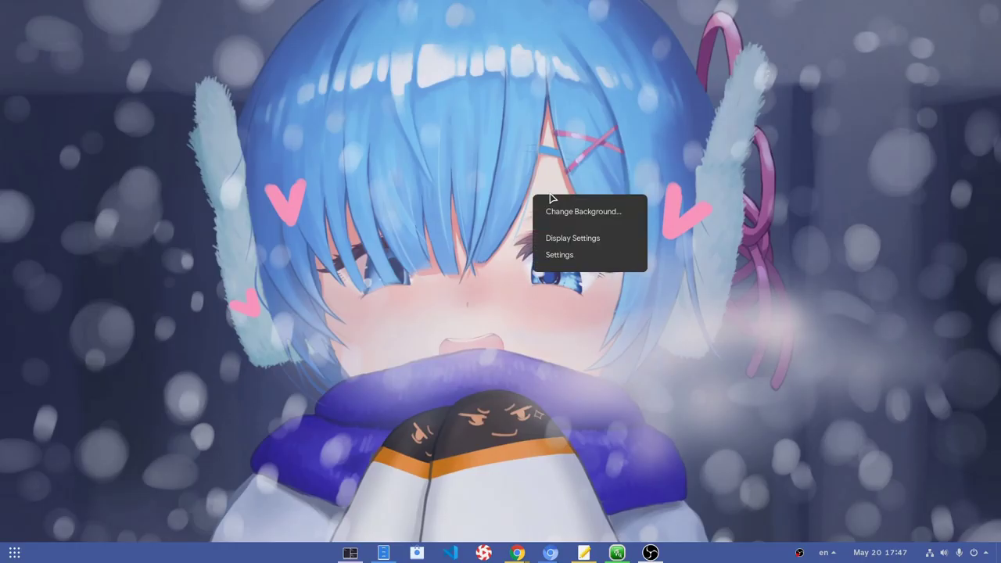
- In Settings > Applications, switch off Run in background for Telegram Desktop
{"action": "left_click", "coordinate": [570, 258]}
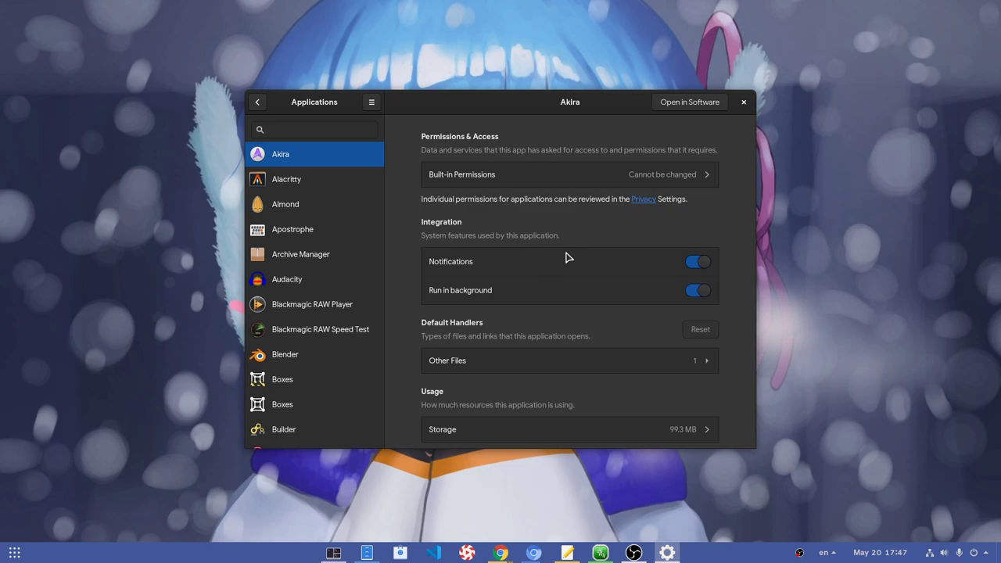
{"action": "left_click", "coordinate": [333, 125]}
{"action": "type", "text": "teleg"}
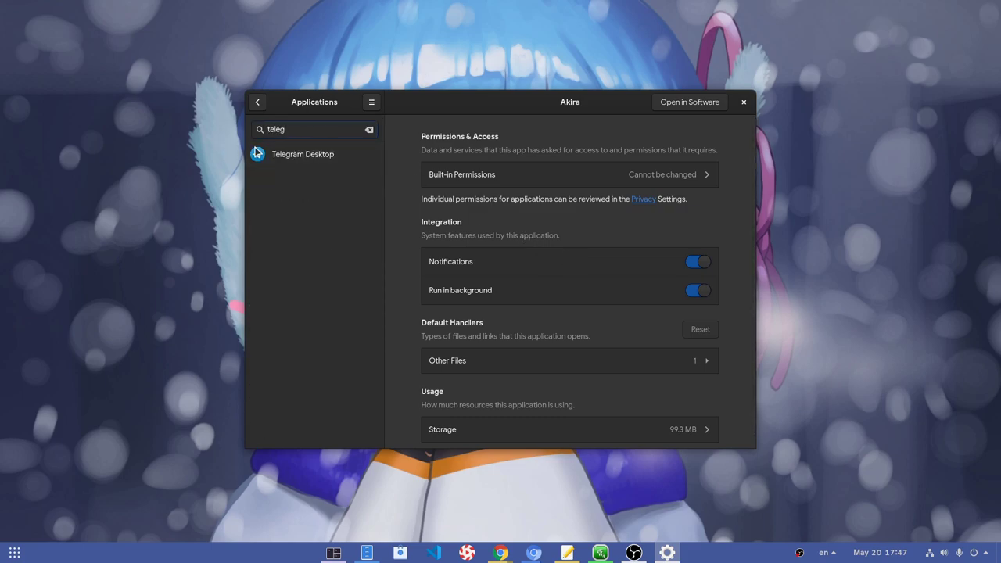
{"action": "left_click", "coordinate": [308, 159]}
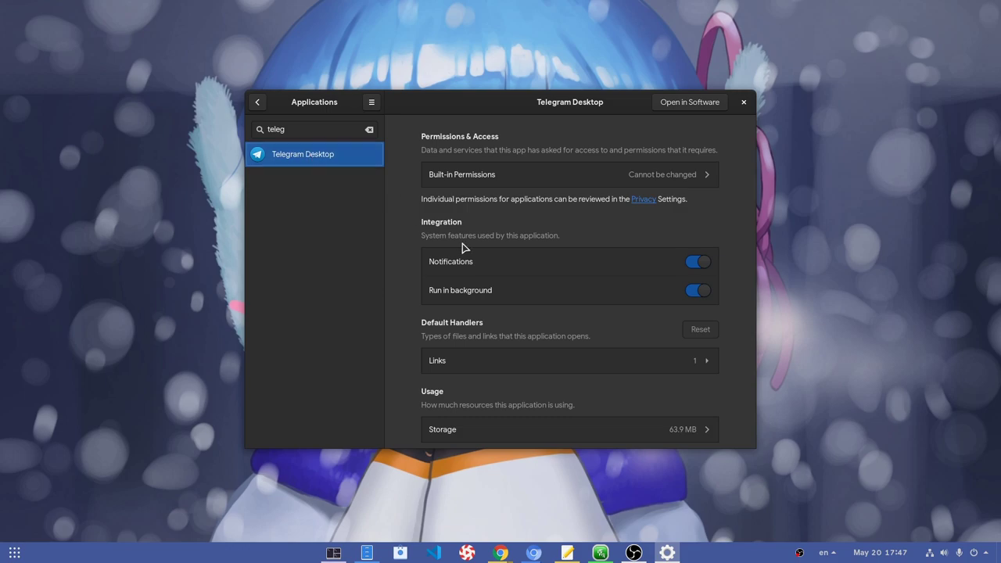
{"action": "left_click", "coordinate": [692, 293]}
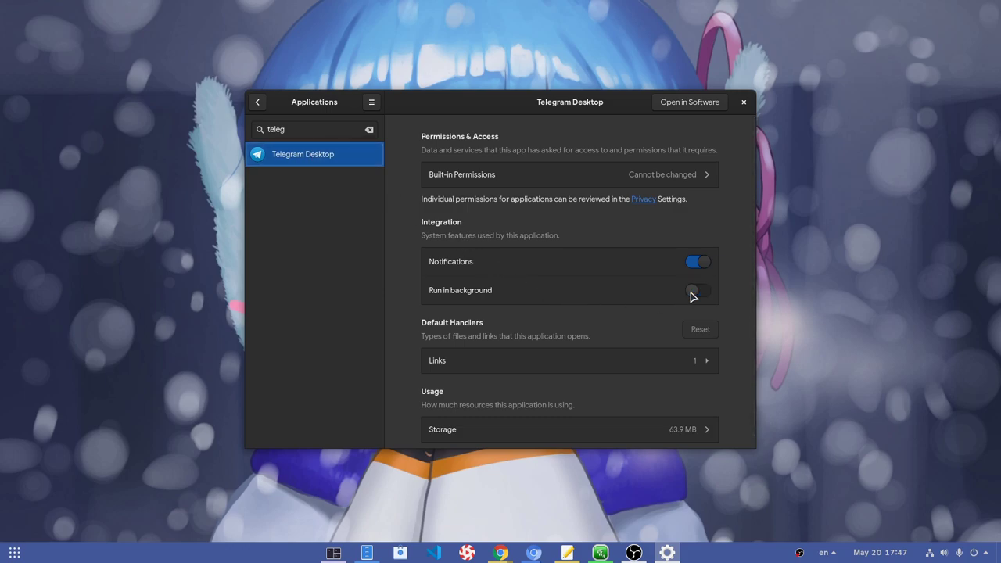
- Close Settings and launch Telegram Desktop from the 'tele' app search
{"action": "left_click", "coordinate": [743, 102]}
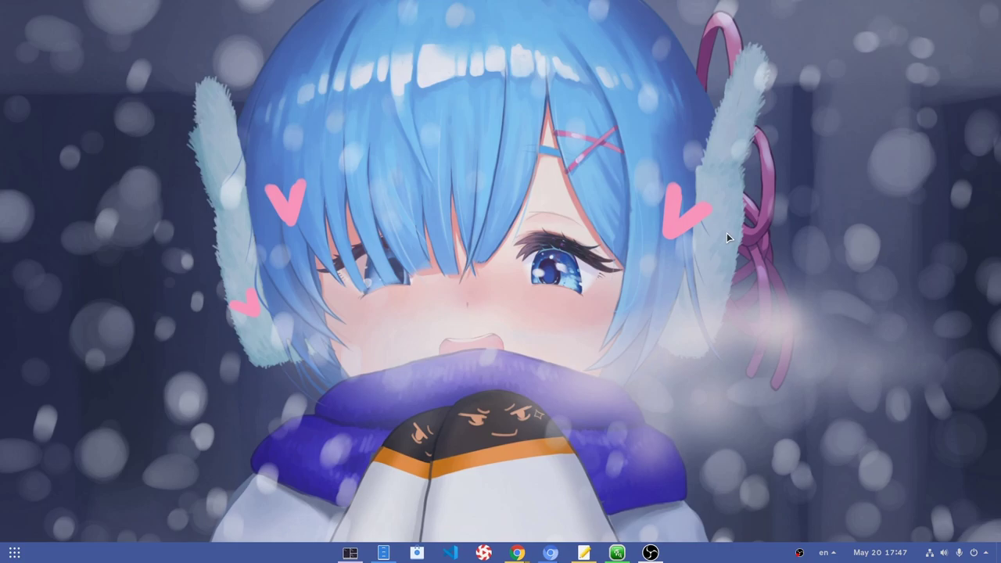
{"action": "key", "text": "super"}
{"action": "type", "text": "tele"}
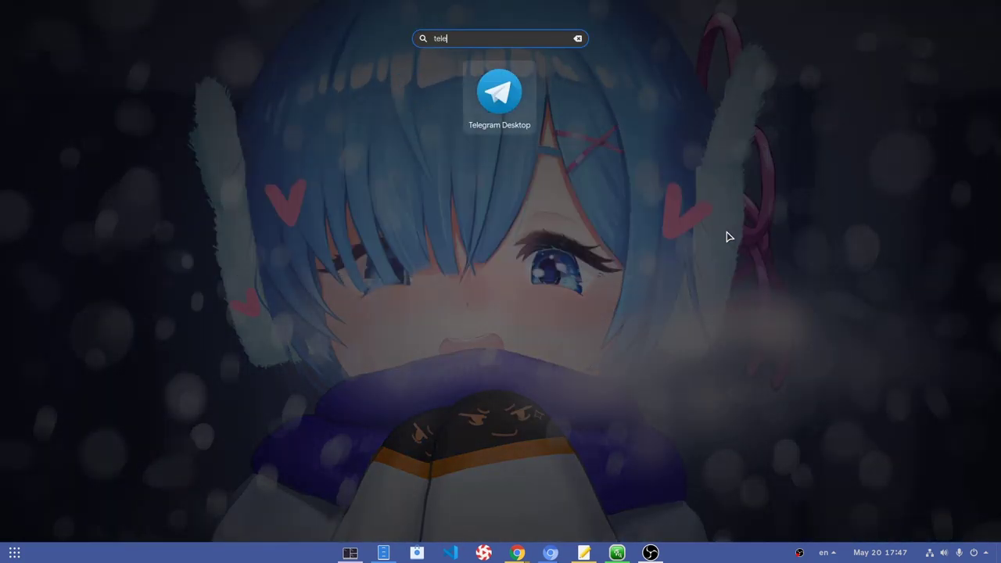
{"action": "key", "text": "Return"}
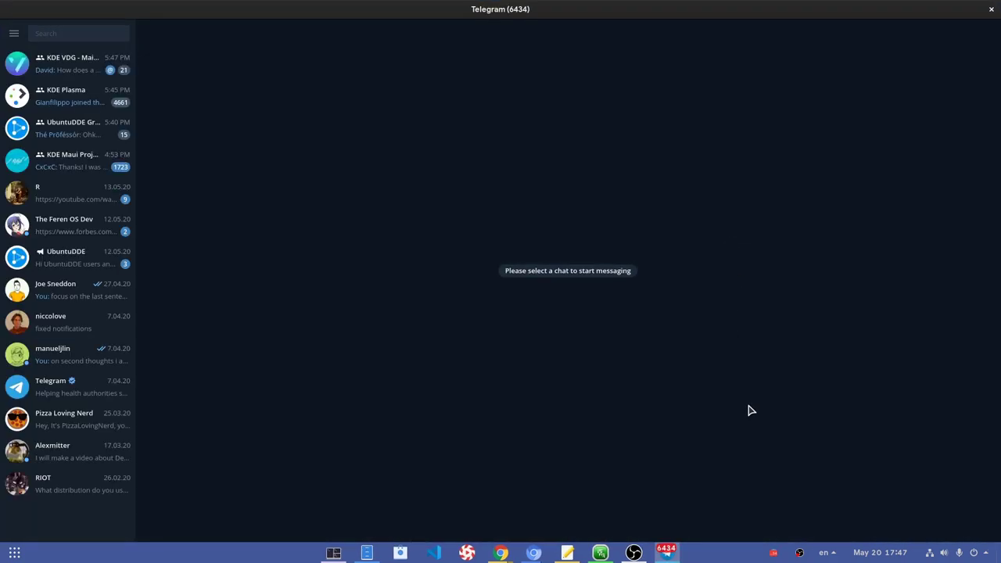
- Open Telegram's tray icon menu and dismiss it without choosing anything
{"action": "left_click", "coordinate": [774, 553]}
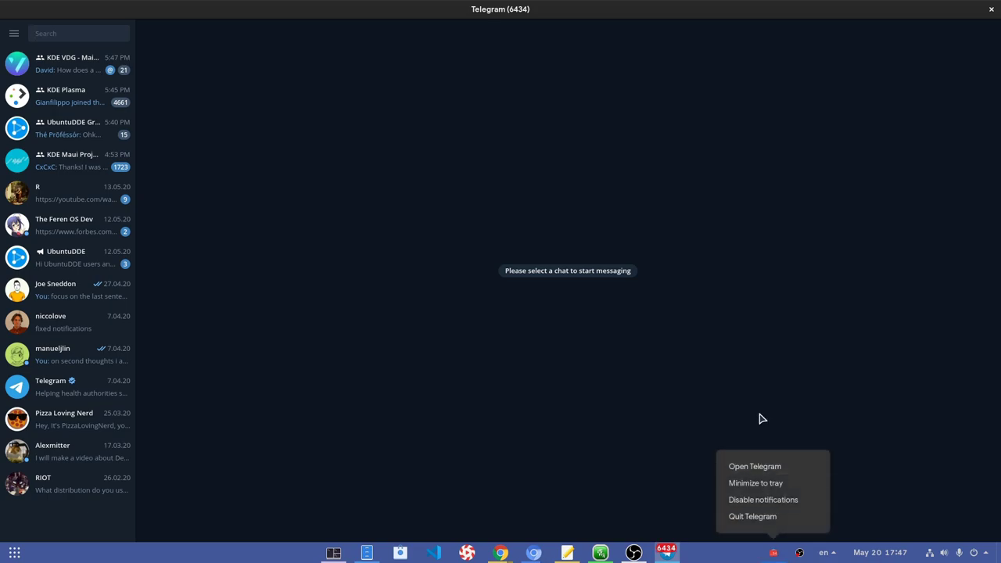
{"action": "left_click", "coordinate": [770, 348]}
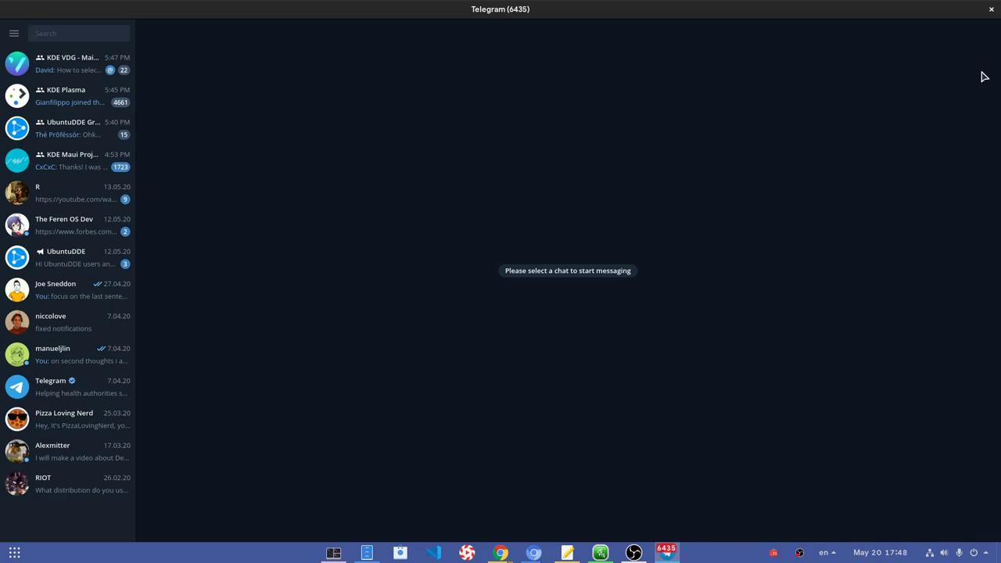
{"action": "mouse_move", "coordinate": [991, 15]}
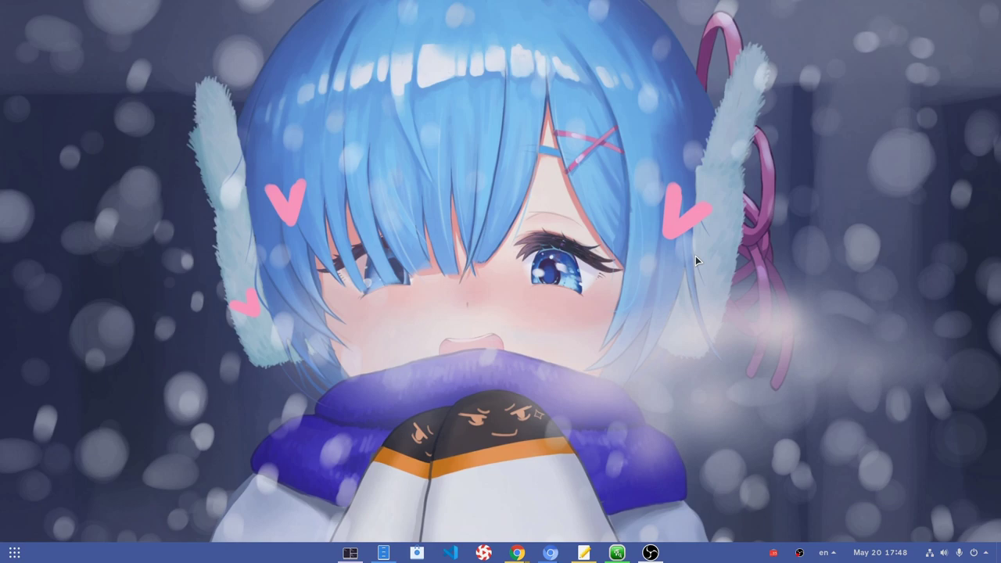
- Run 'flatpak ps' in Tilix, mark the org.telegram.desktop line, and open Telegram's tray menu
{"action": "left_click", "coordinate": [349, 552]}
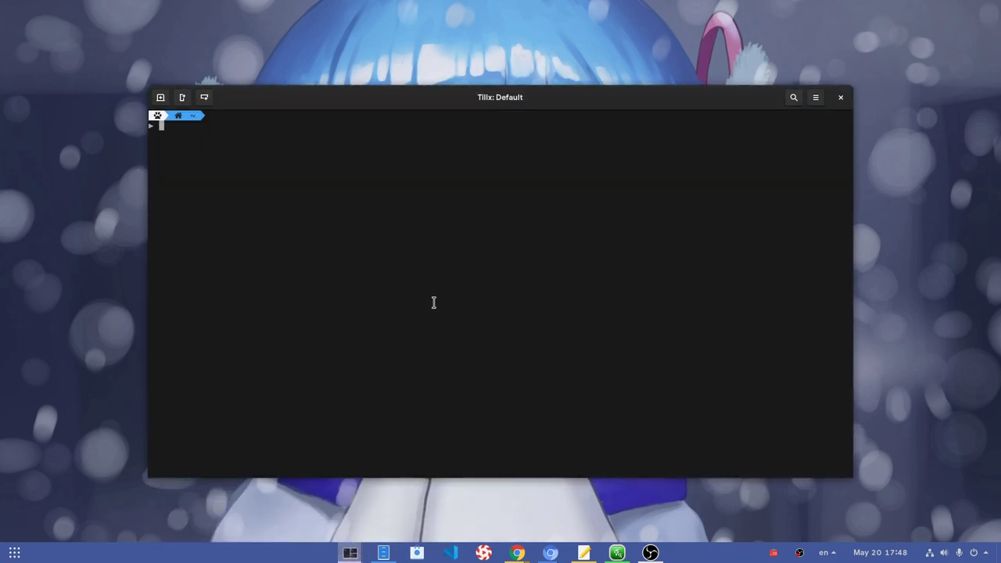
{"action": "type", "text": "flatpak ps"}
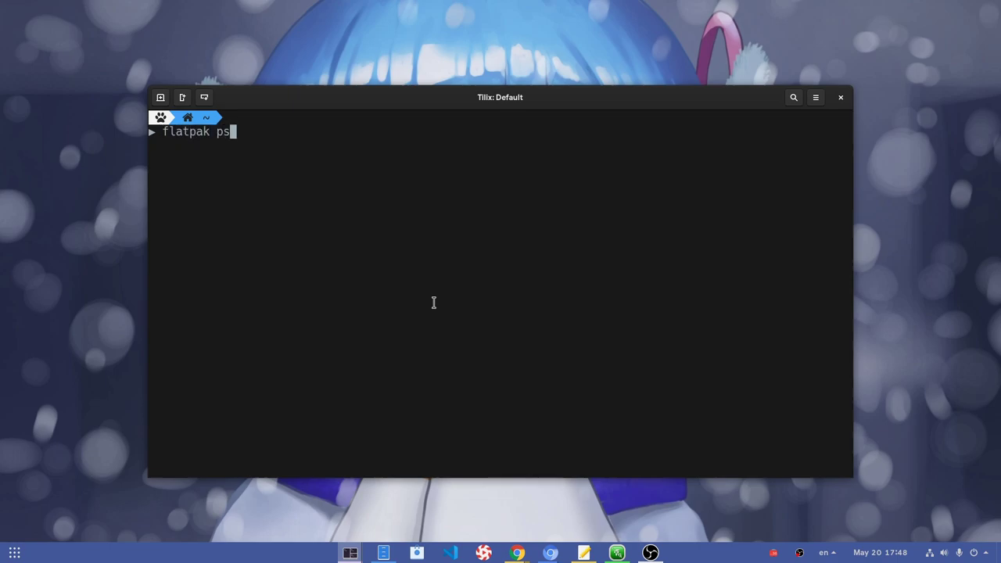
{"action": "key", "text": "Return"}
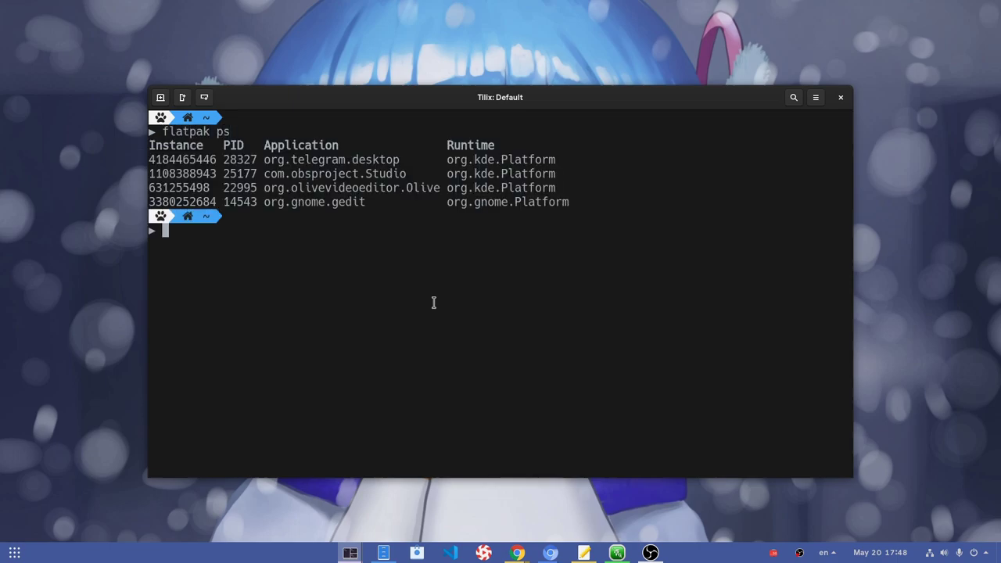
{"action": "triple_click", "coordinate": [375, 159]}
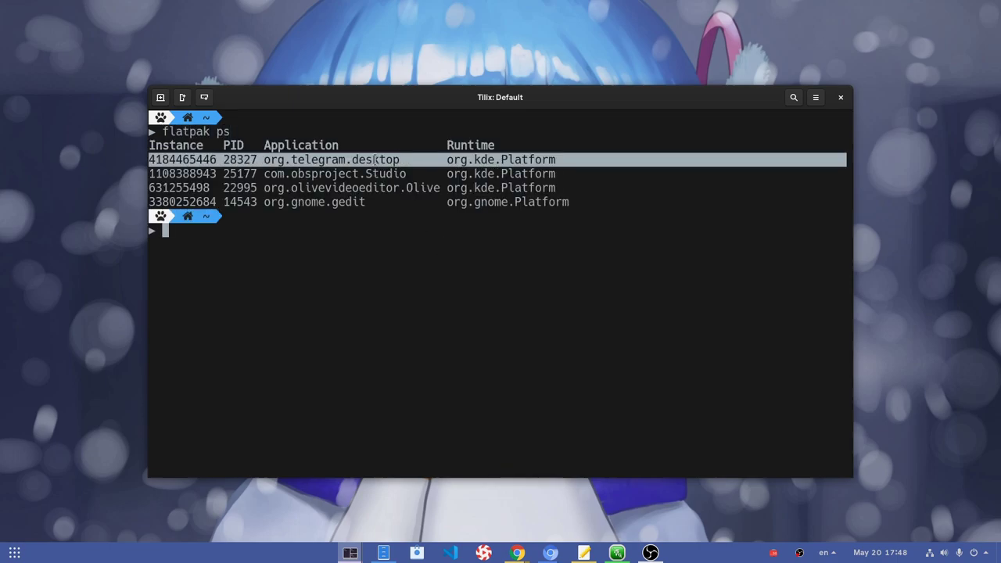
{"action": "left_click", "coordinate": [773, 552]}
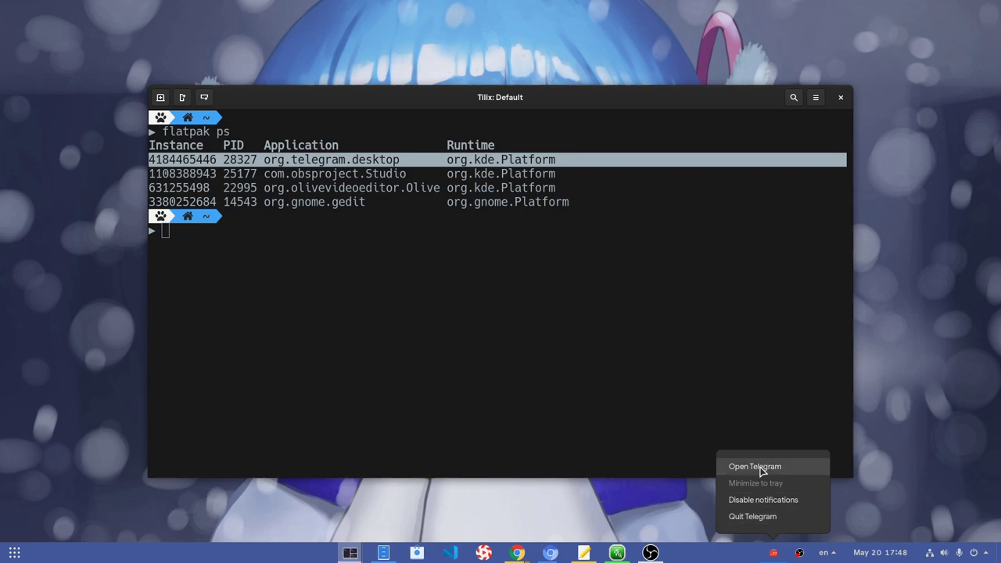
- Reopen the Telegram window and launch the Extensions app via an 'exte' search
{"action": "left_click", "coordinate": [754, 467]}
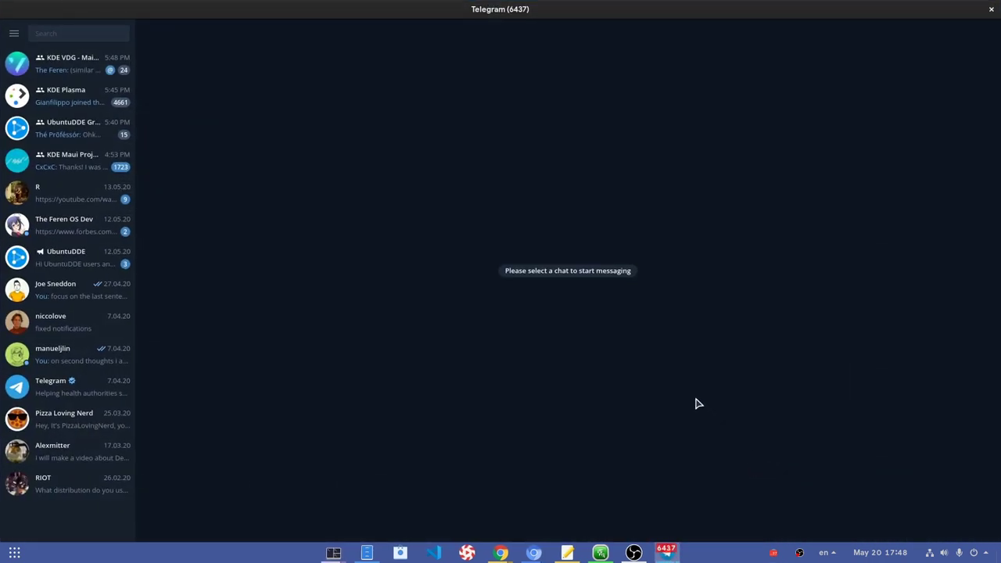
{"action": "key", "text": "super"}
{"action": "type", "text": "exte"}
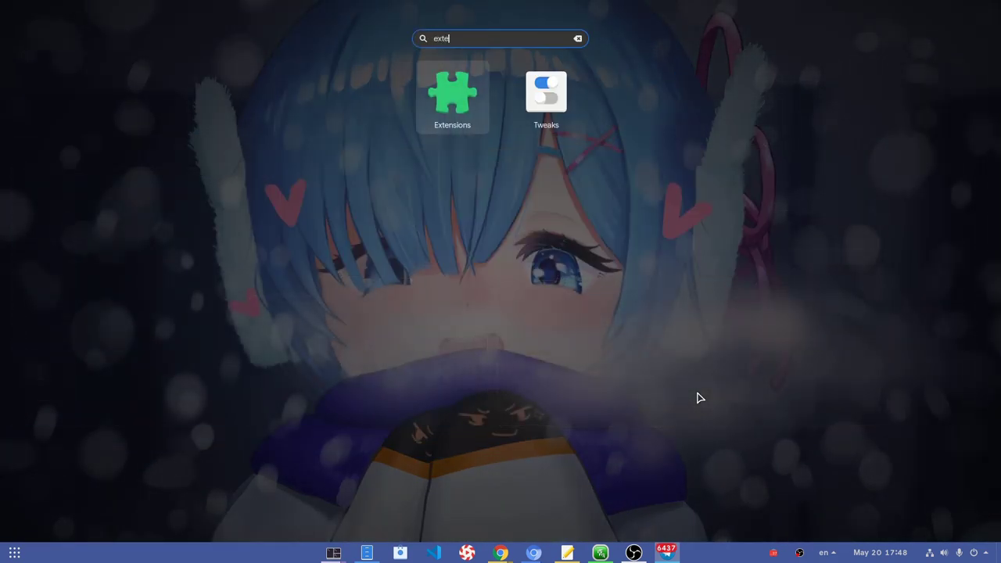
{"action": "key", "text": "Return"}
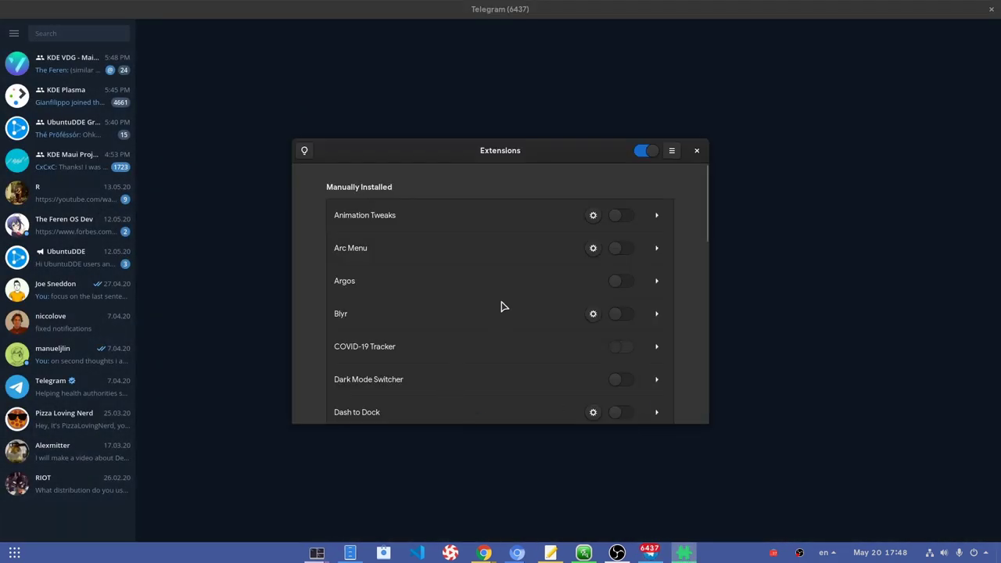
- Switch off KStatusNotifierItem/AppIndicator Support and close the Extensions window
{"action": "scroll", "coordinate": [503, 304], "scroll_direction": "down", "scroll_amount": 3}
{"action": "scroll", "coordinate": [547, 344], "scroll_direction": "down", "scroll_amount": 3}
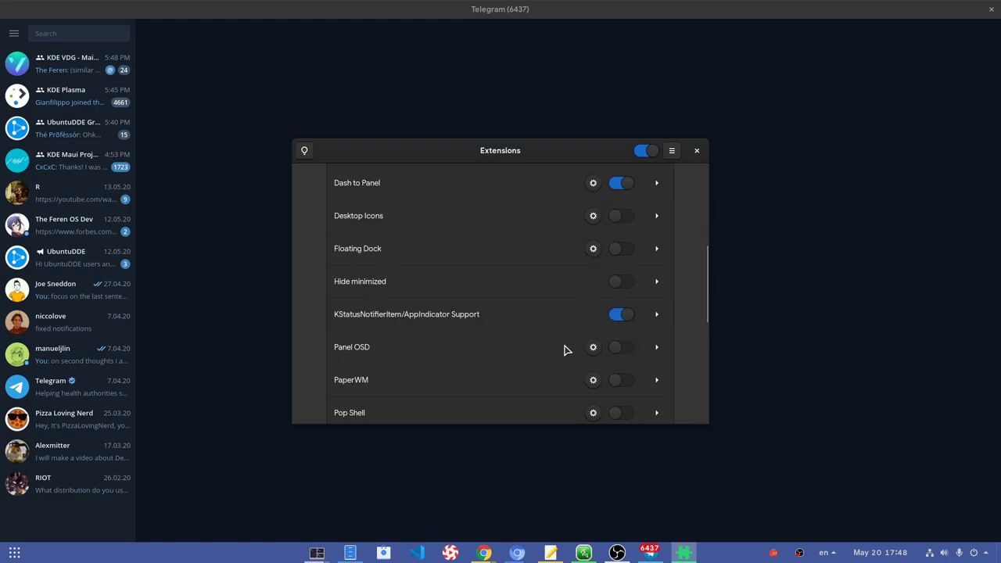
{"action": "left_click", "coordinate": [621, 321]}
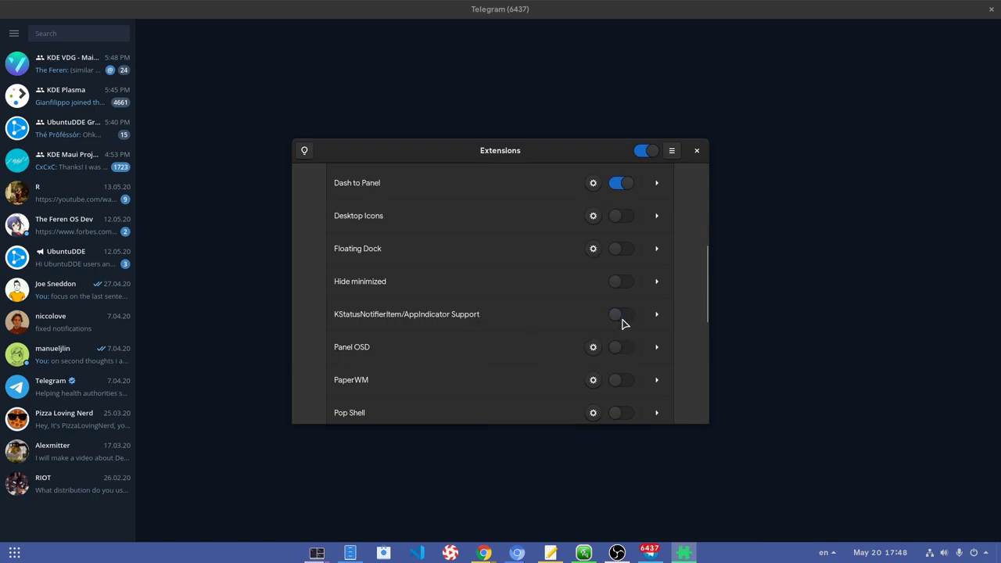
{"action": "left_click", "coordinate": [697, 151]}
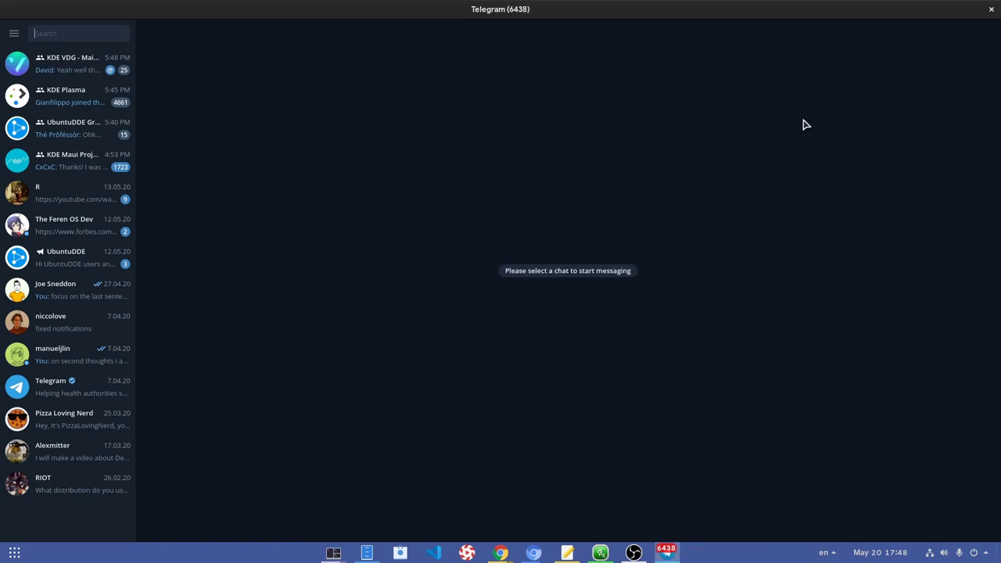
- Close Telegram and rerun 'flatpak ps' in Tilix, now listing only three running apps
{"action": "left_click", "coordinate": [991, 10]}
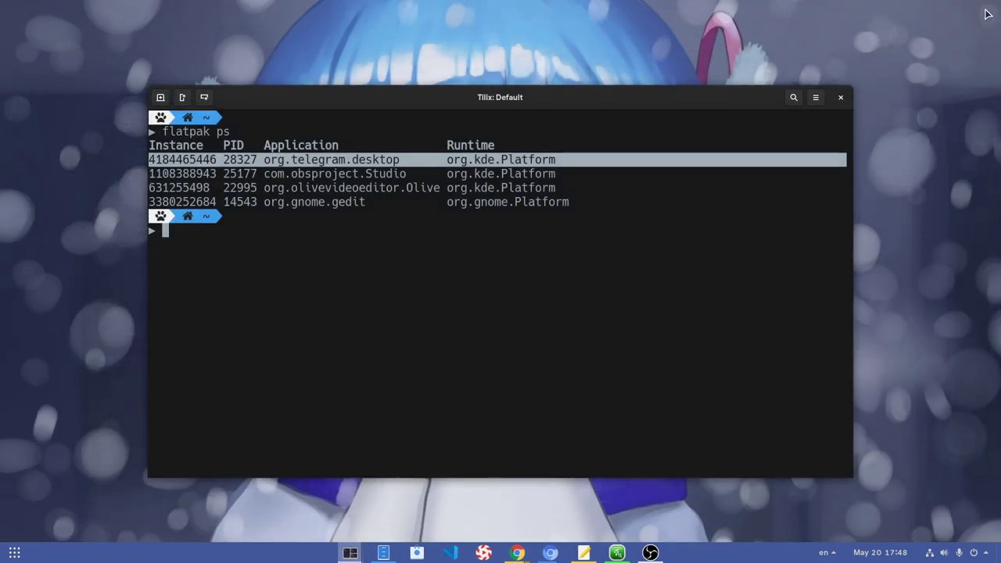
{"action": "key", "text": "Up"}
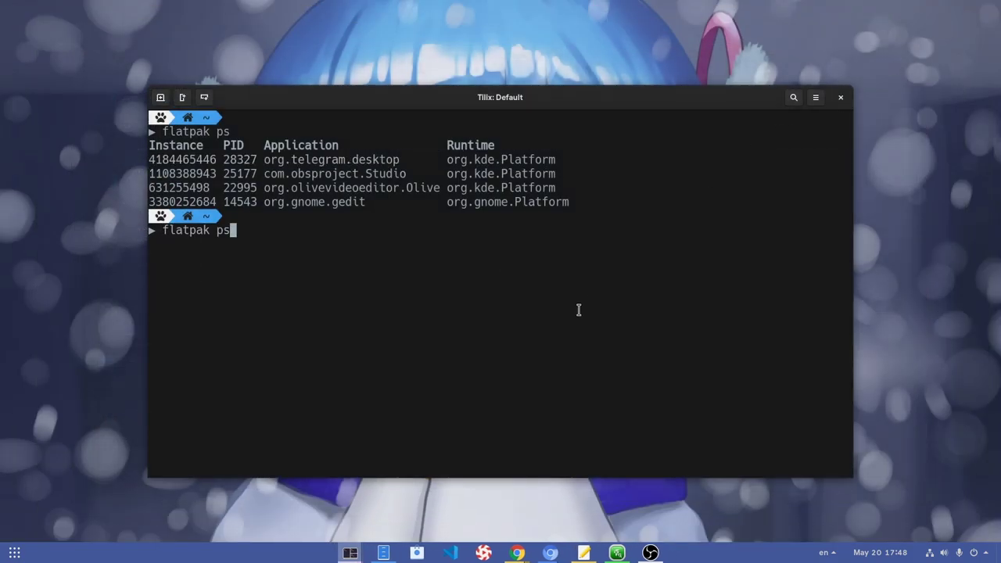
{"action": "key", "text": "Return"}
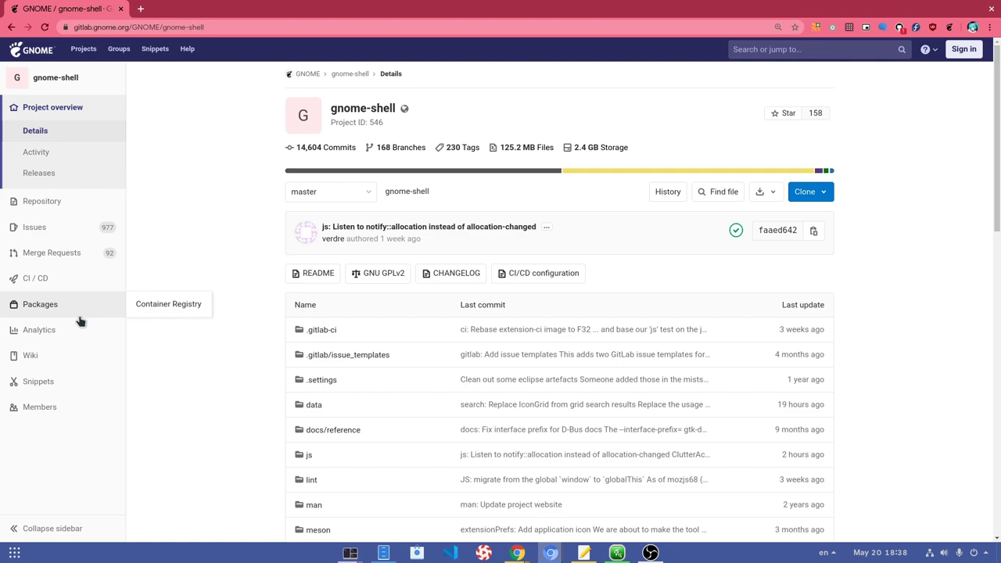
- Open gnome-shell's Repository Analytics and scroll through its language and commit charts
{"action": "mouse_move", "coordinate": [71, 331]}
{"action": "left_click", "coordinate": [144, 351]}
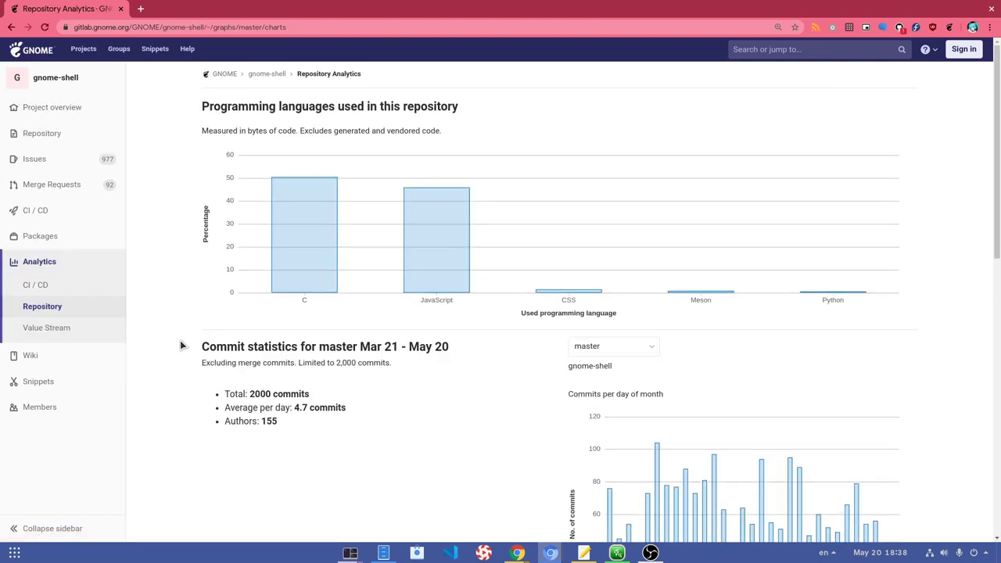
{"action": "scroll", "coordinate": [181, 344], "scroll_direction": "down", "scroll_amount": 1}
{"action": "scroll", "coordinate": [180, 344], "scroll_direction": "down", "scroll_amount": 3}
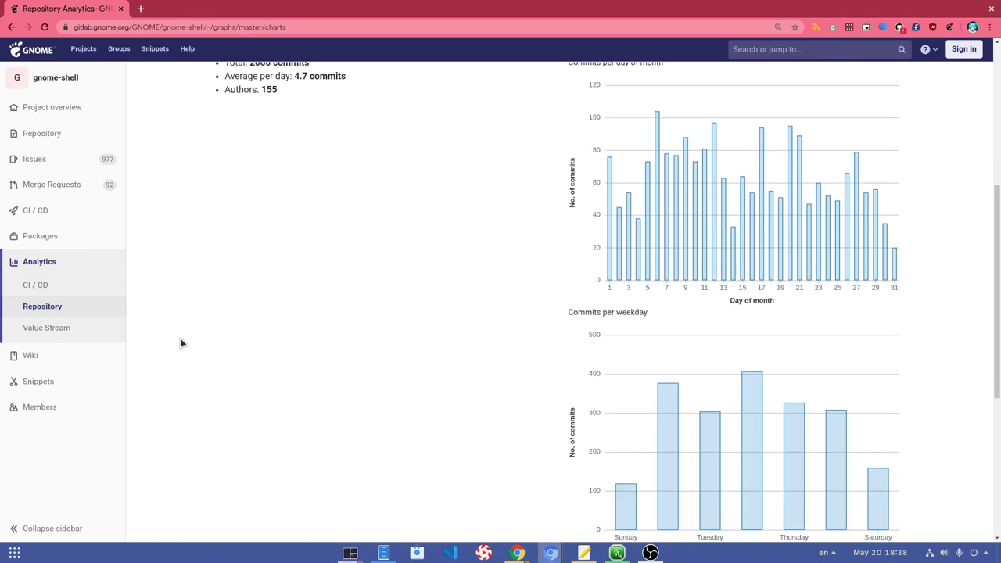
{"action": "scroll", "coordinate": [180, 337], "scroll_direction": "down", "scroll_amount": 2}
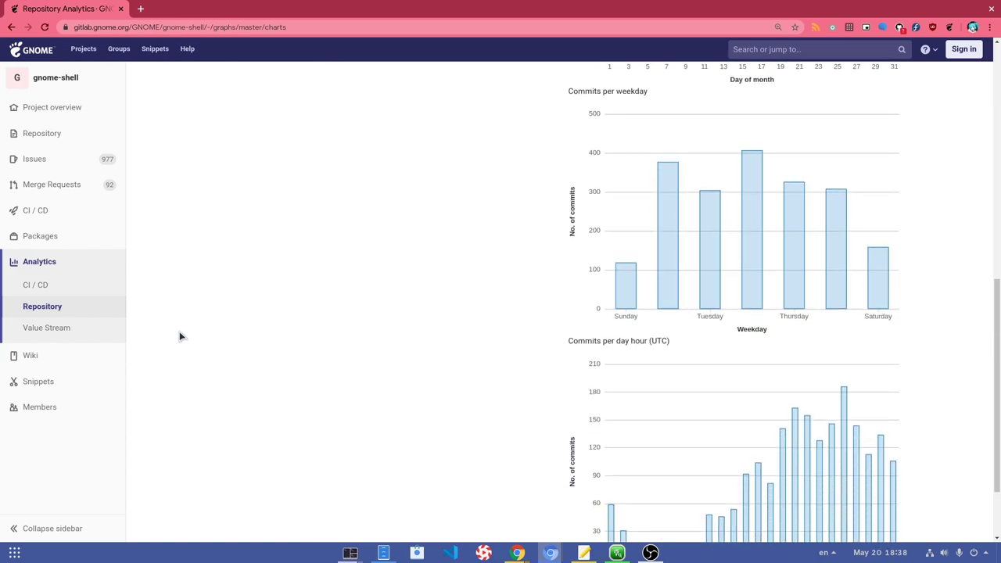
{"action": "mouse_move", "coordinate": [76, 136]}
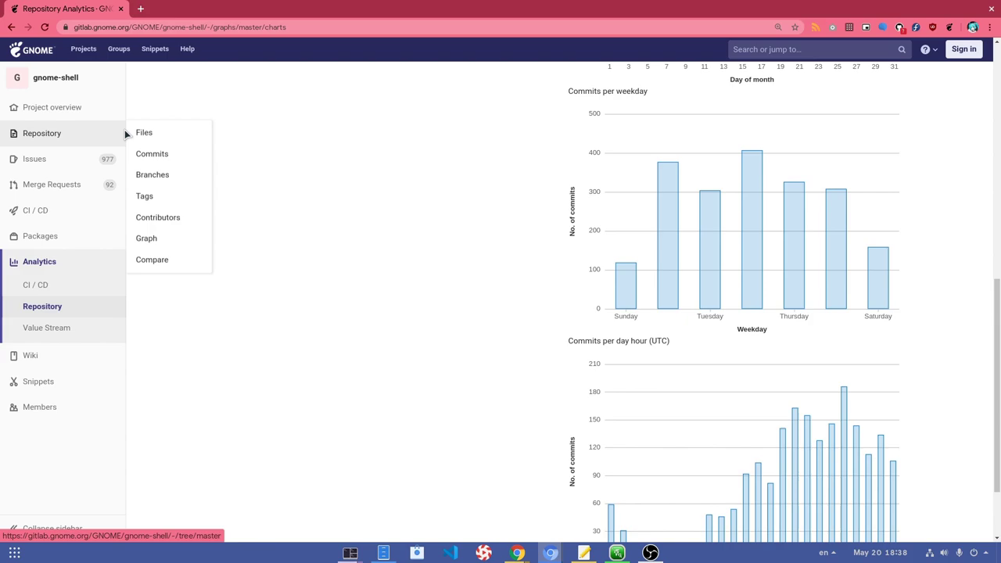
- Open gnome-shell's Contributors page and scroll through the per-author commit charts for master
{"action": "left_click", "coordinate": [184, 220]}
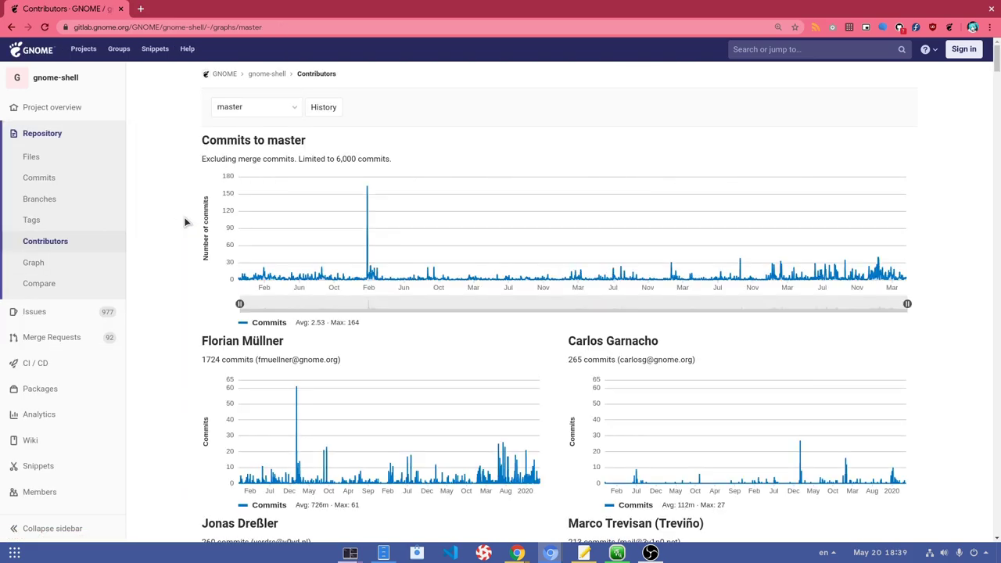
{"action": "scroll", "coordinate": [186, 222], "scroll_direction": "down", "scroll_amount": 4}
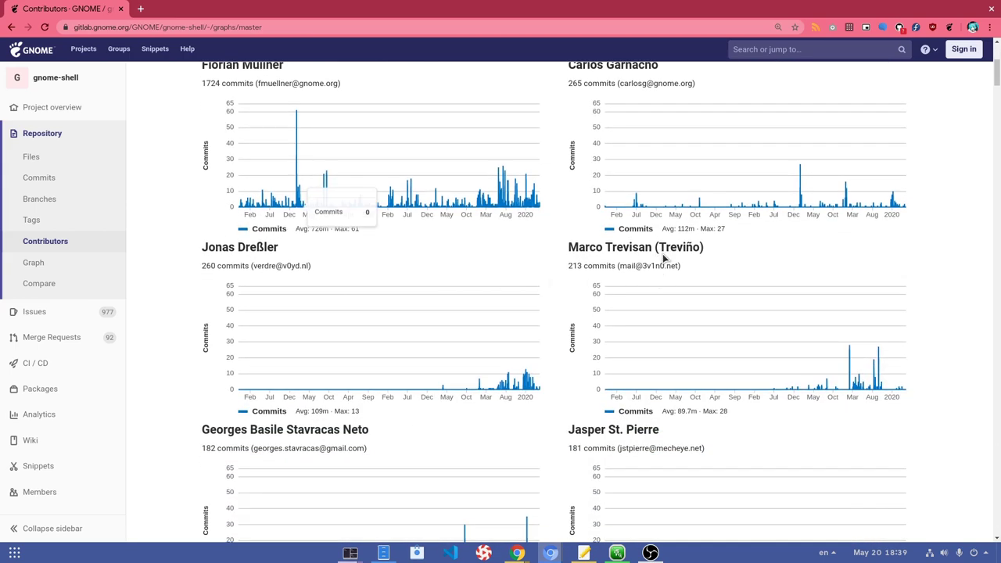
{"action": "scroll", "coordinate": [789, 340], "scroll_direction": "down", "scroll_amount": 1}
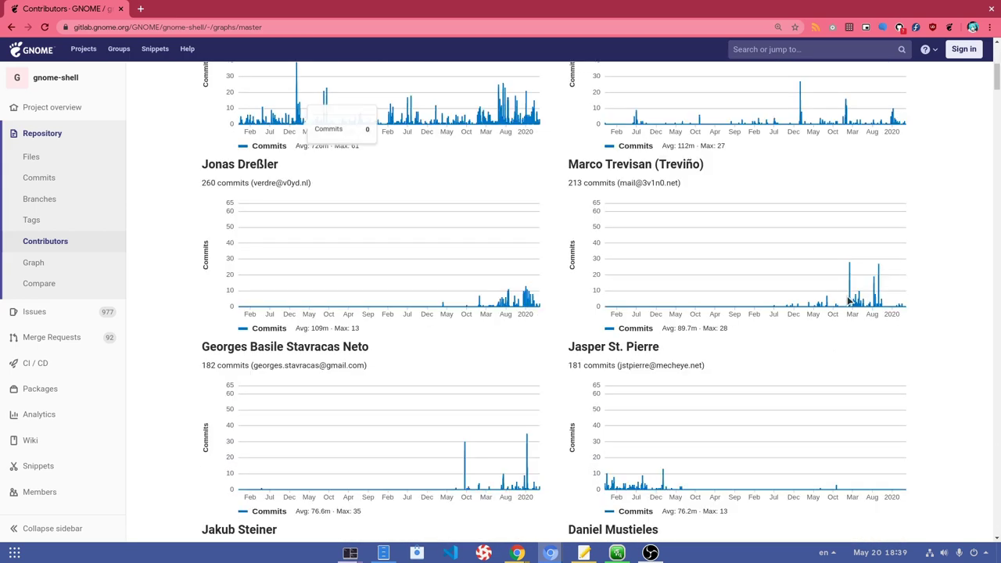